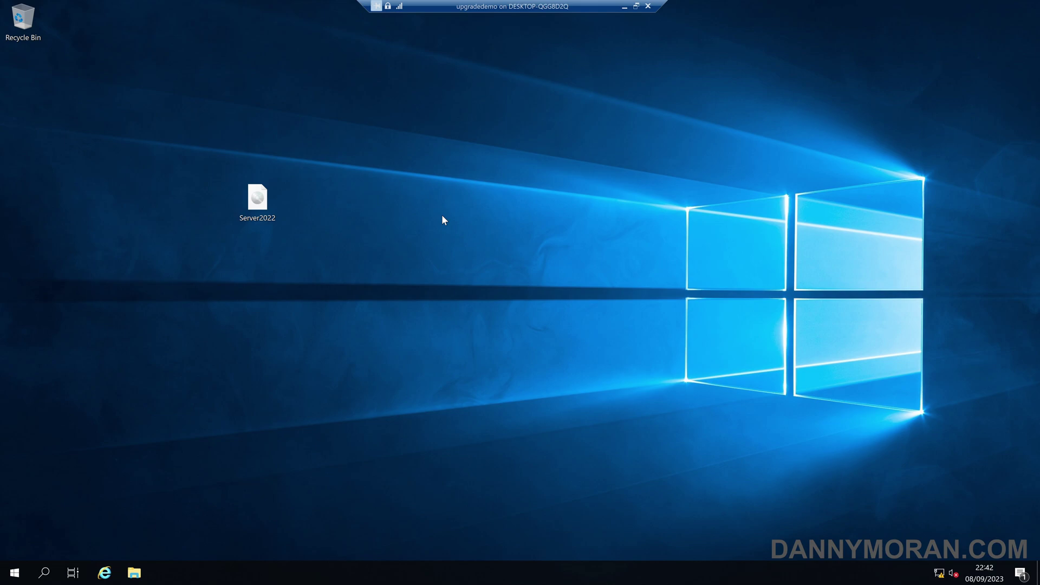
Mount the Server2022 disc image file
left_click(263, 205)
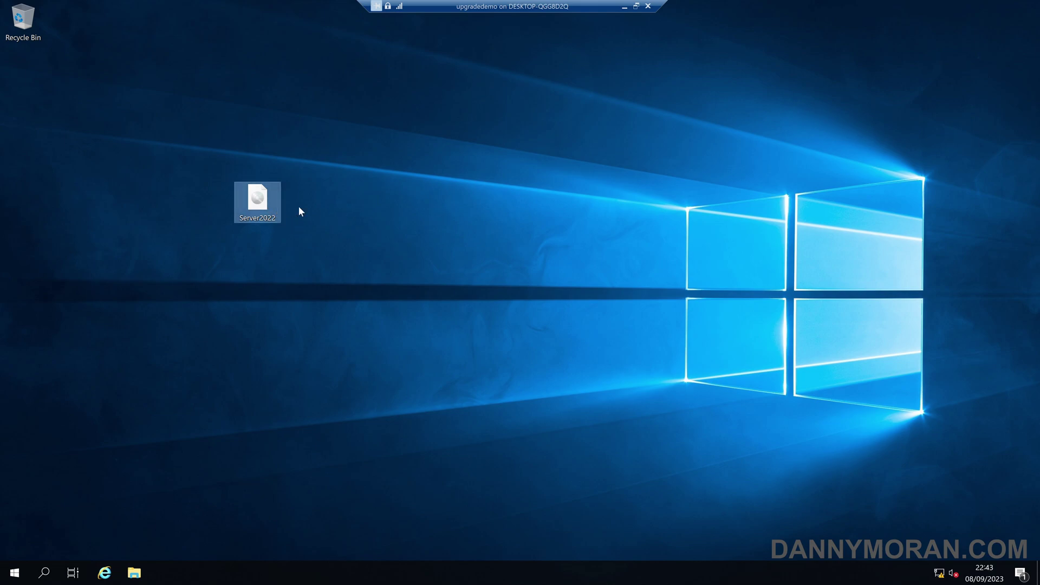
right_click(264, 202)
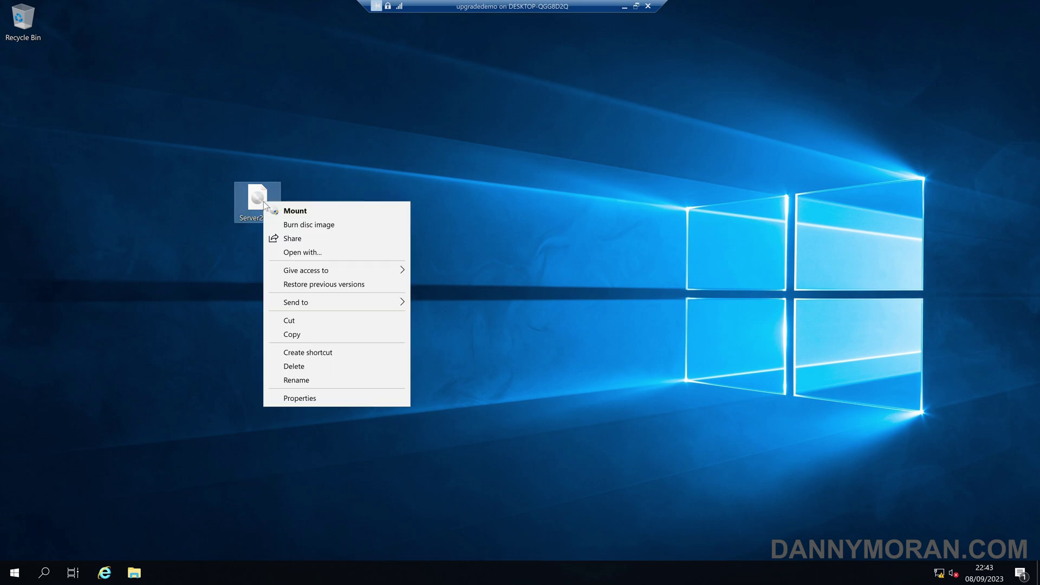
left_click(295, 213)
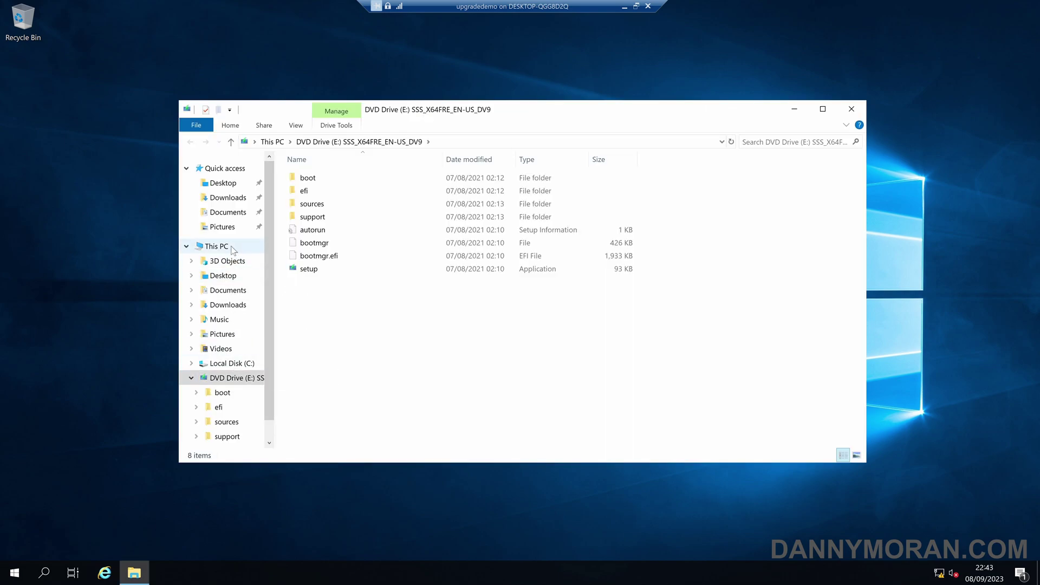
Open the mounted DVD Drive (E:) from This PC
left_click(216, 246)
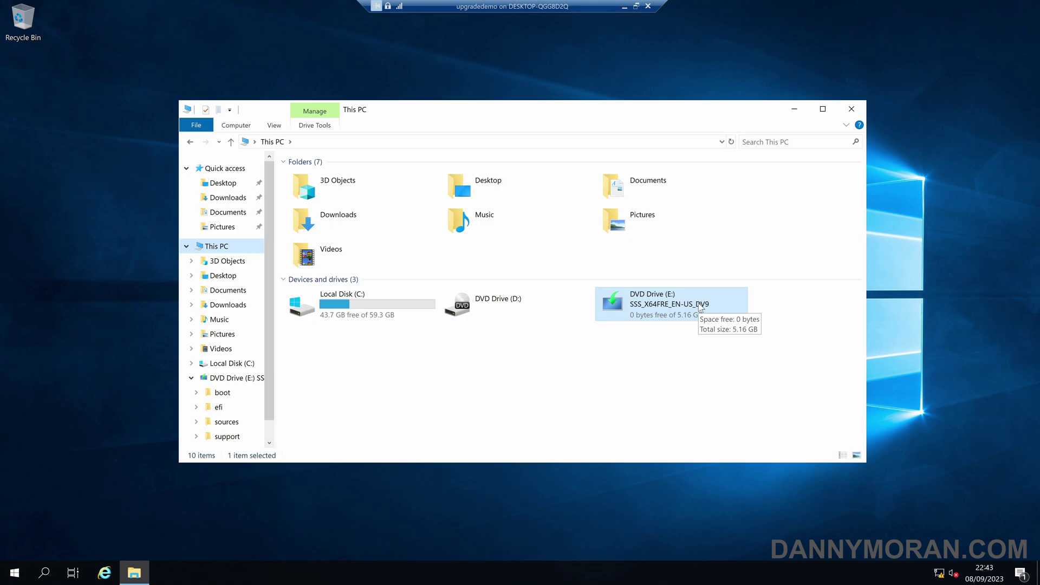
right_click(655, 305)
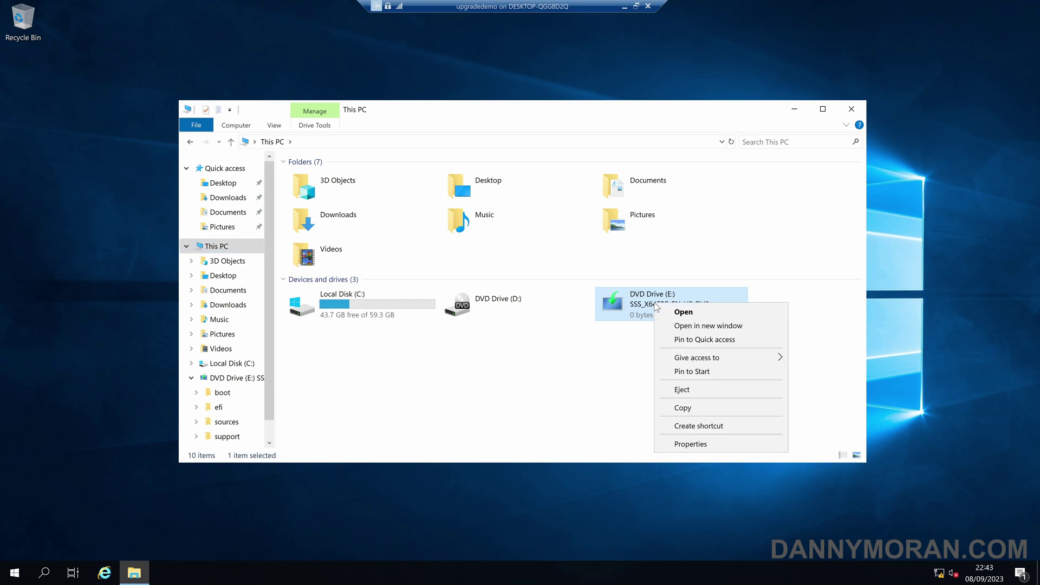
left_click(684, 313)
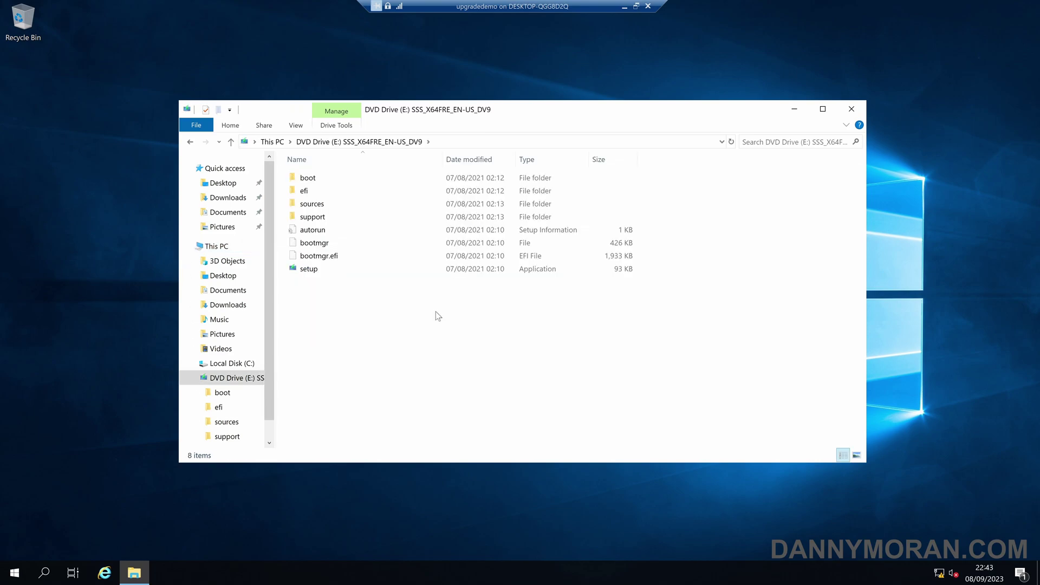
Launch setup, paste the product key, and pick Windows Server 2022 Datacenter (Desktop Experience)
double_click(314, 272)
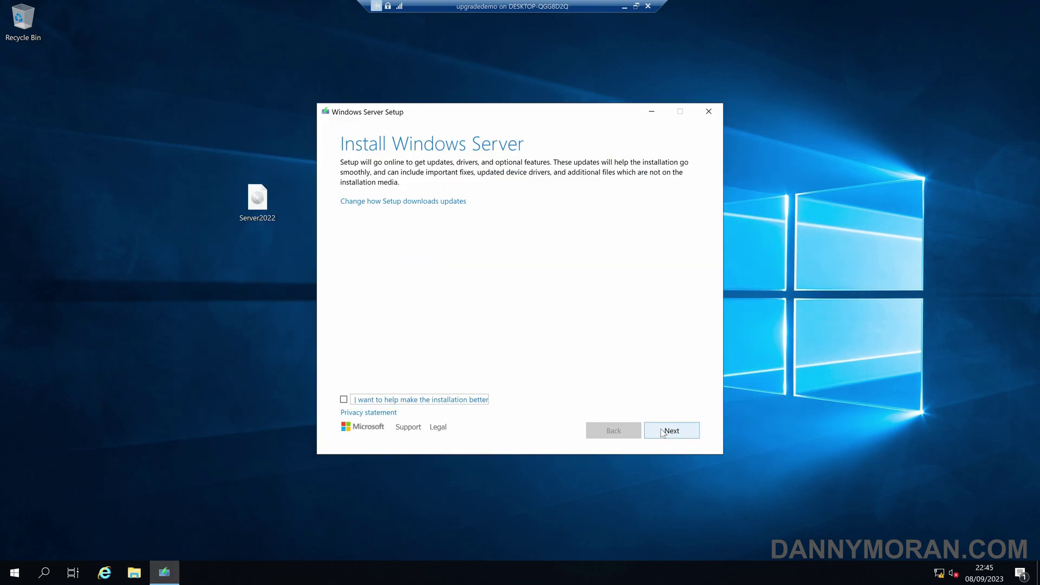
left_click(663, 433)
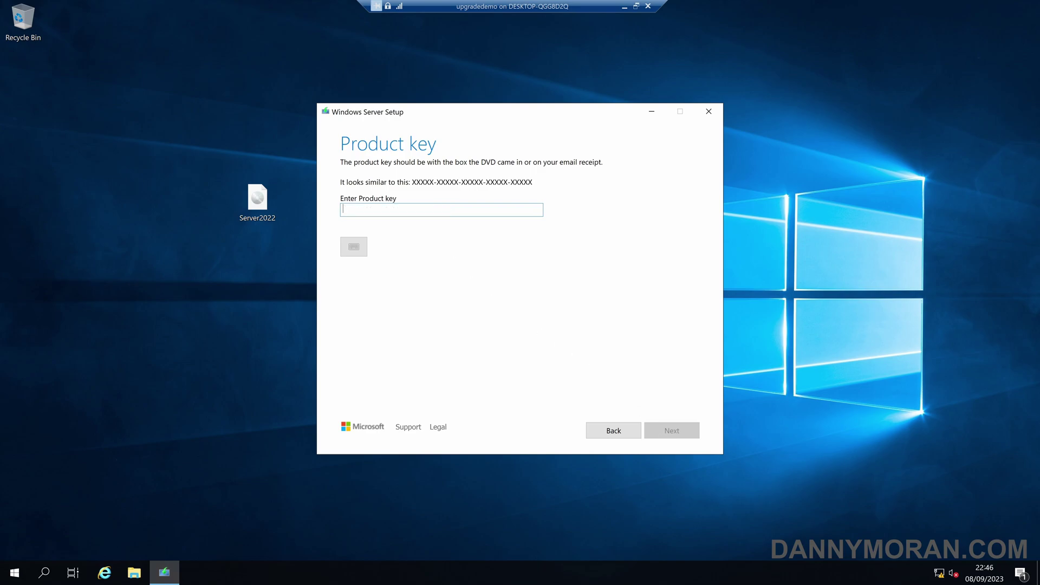
key("ctrl+v")
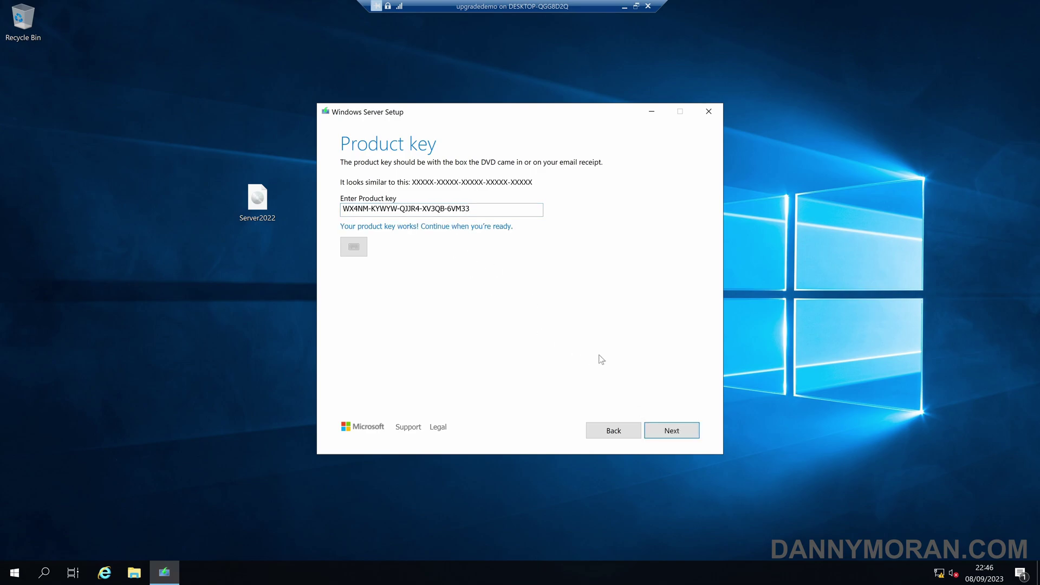
left_click(681, 434)
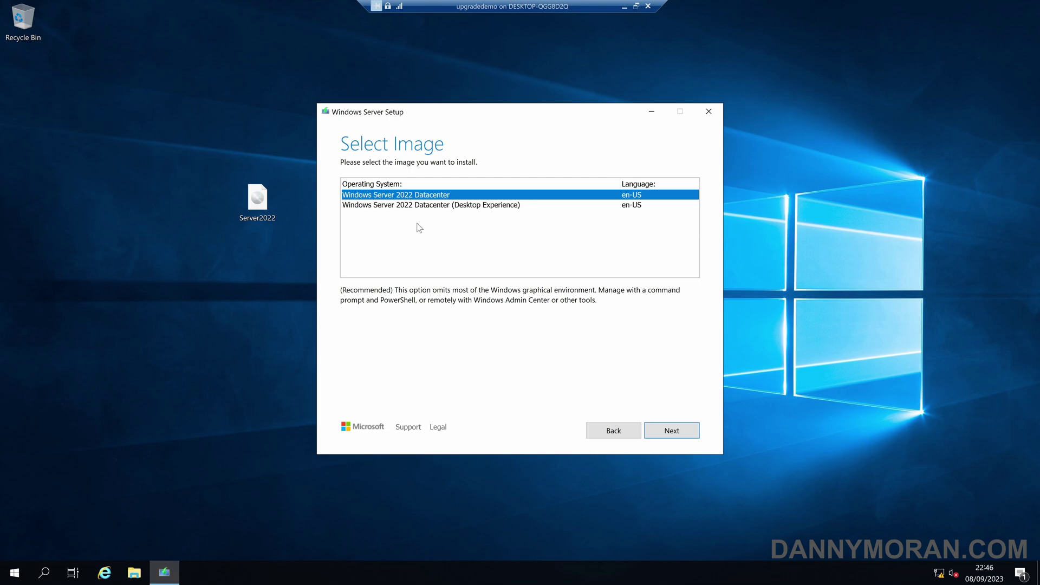
left_click(452, 210)
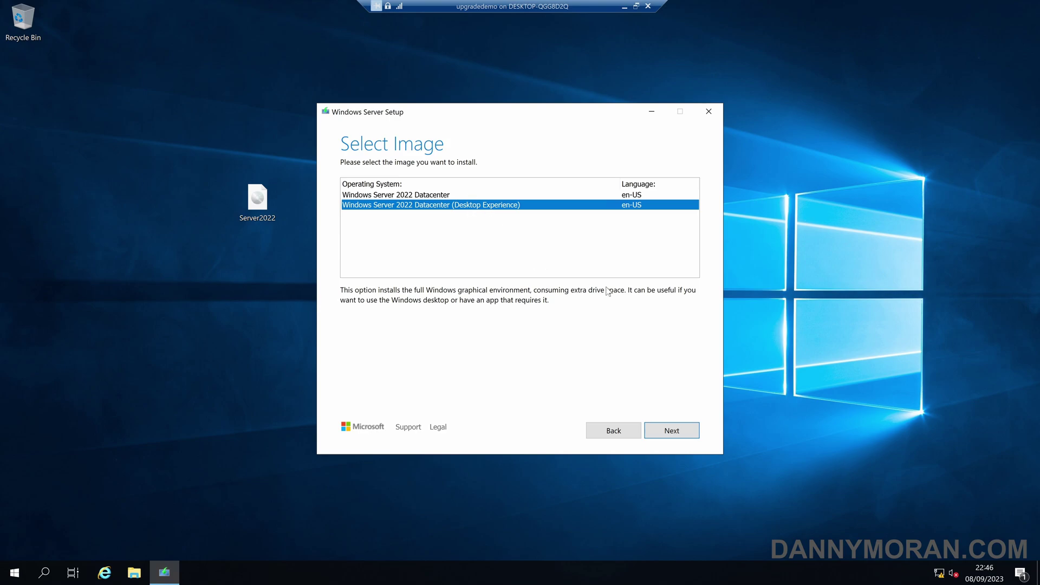
left_click(683, 434)
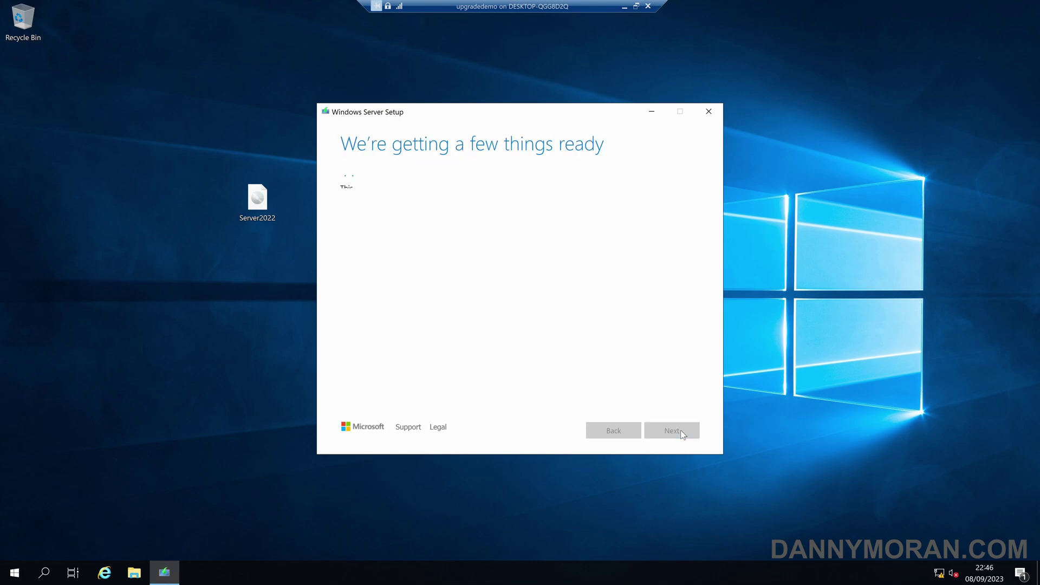
Accept the license terms to reach the Choose what to keep page
left_click(681, 434)
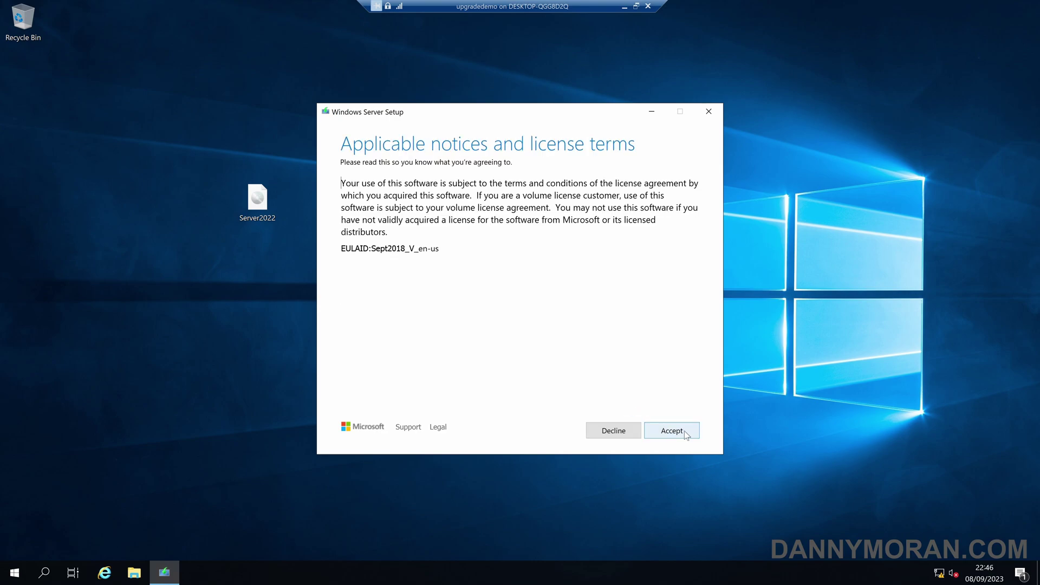
left_click(684, 431)
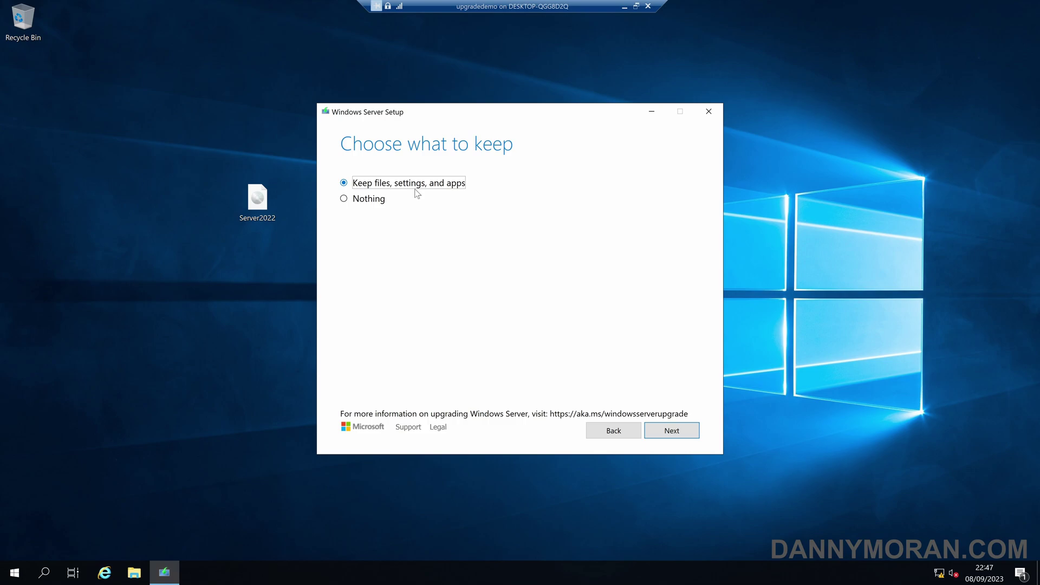
Keep files, settings, and apps and start the upgrade installation
left_click(678, 435)
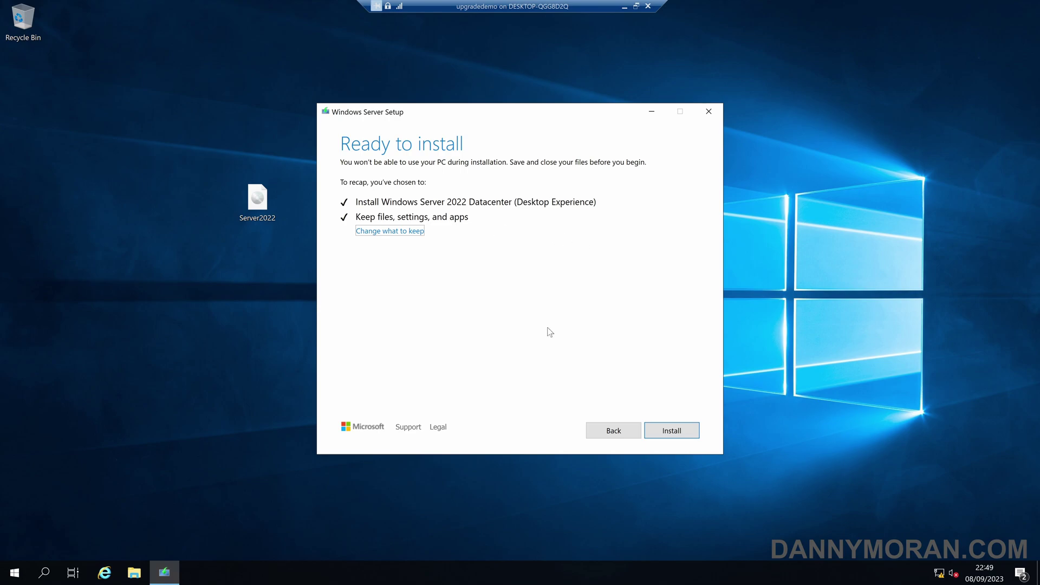
left_click(672, 431)
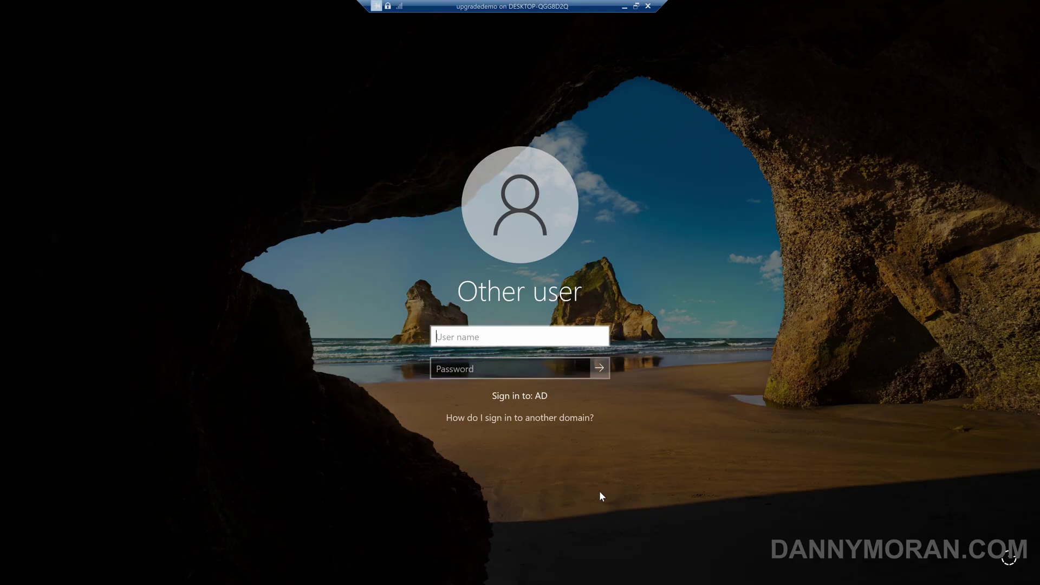
Sign in as the AD domain administrator with the account password
type("AD\\Administrator")
key("Tab")
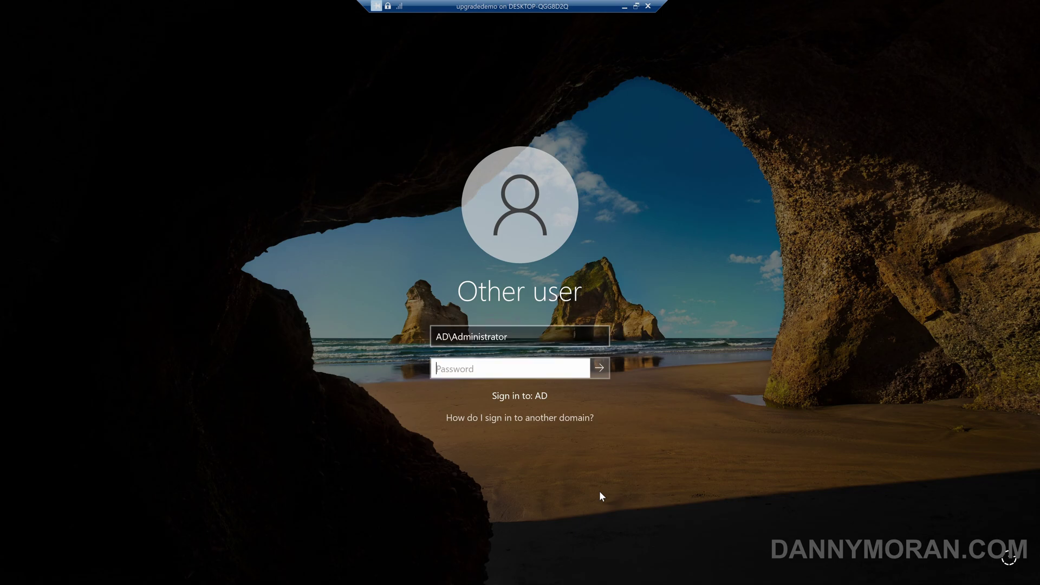
type("Password123")
key("Return")
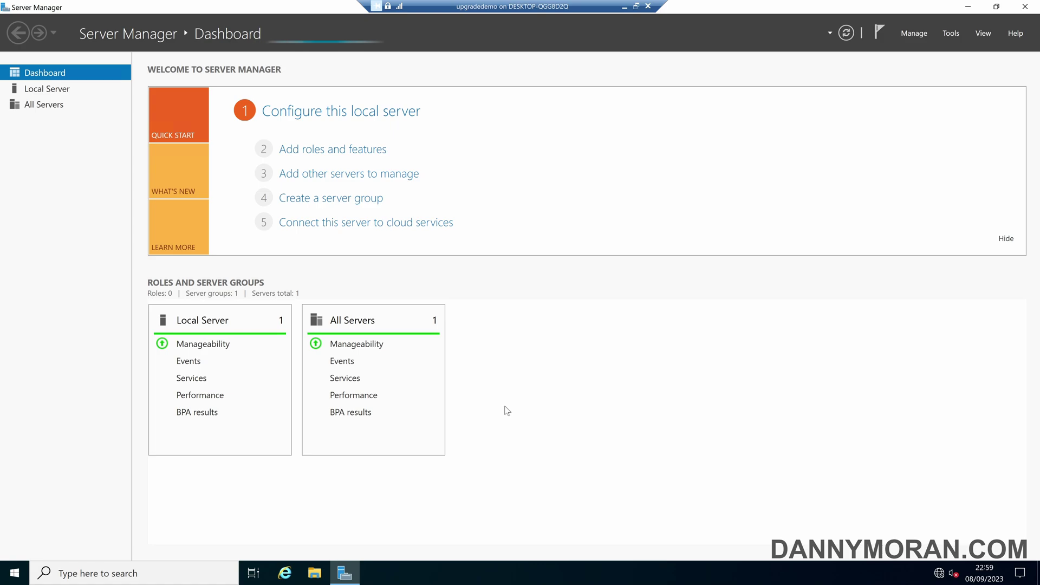
Launch Command Prompt by searching Start for cmd
key("super")
type("cmd")
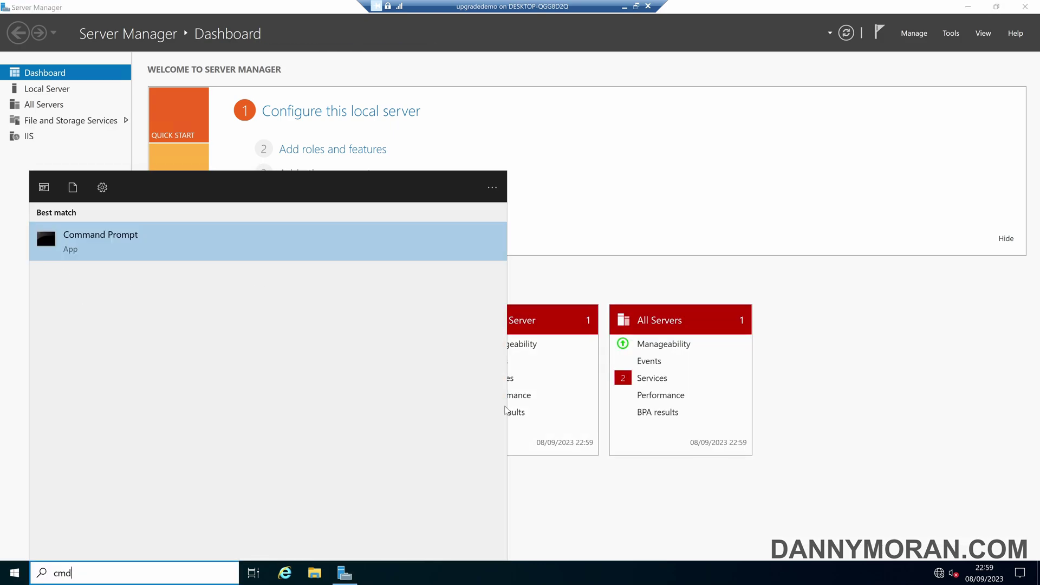
key("Return")
Run winver to confirm Windows Server 2022 build 20348.169, then close Command Prompt
type("winver")
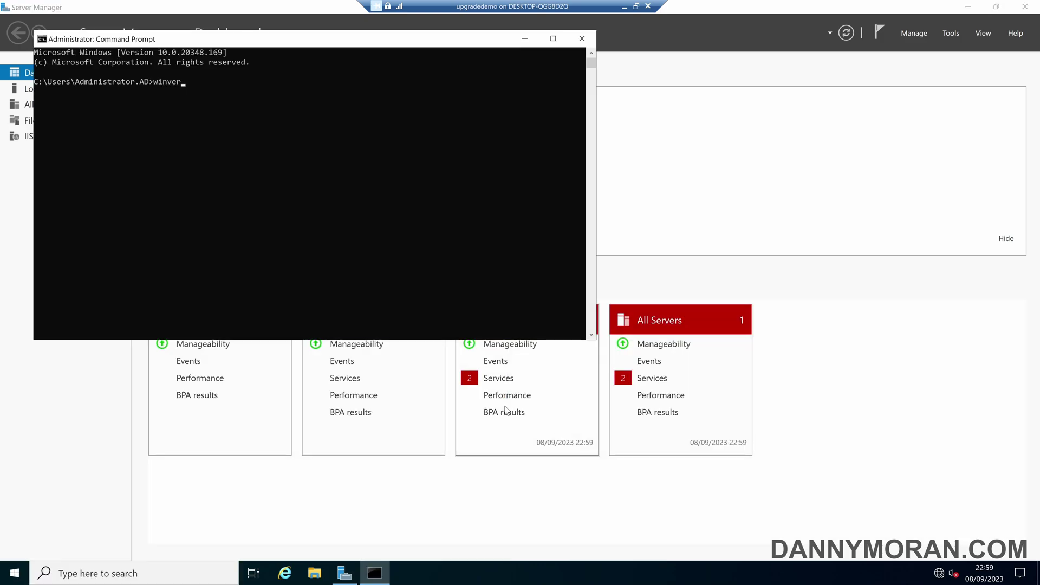
key("Return")
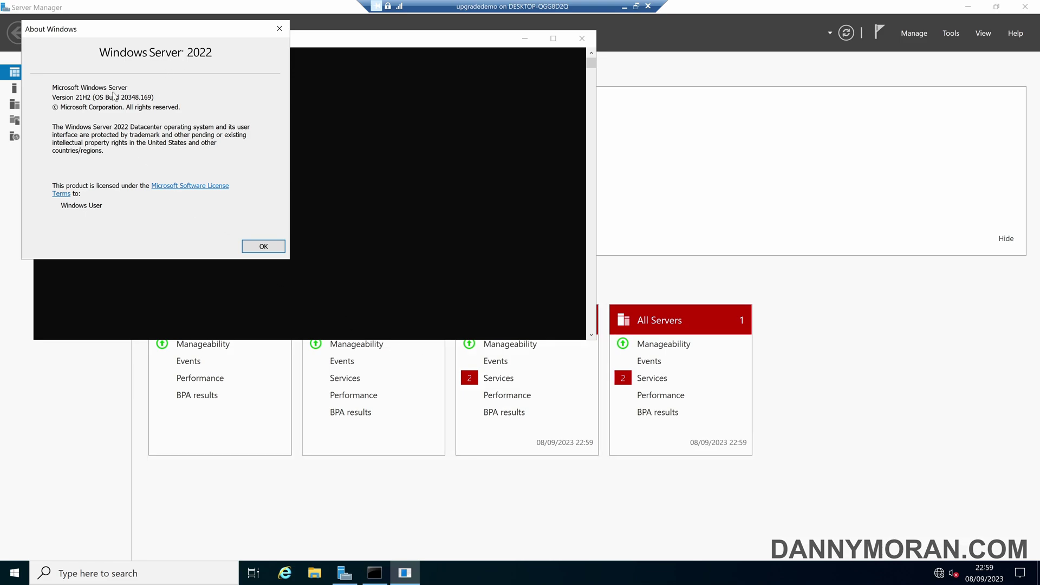
left_click(261, 247)
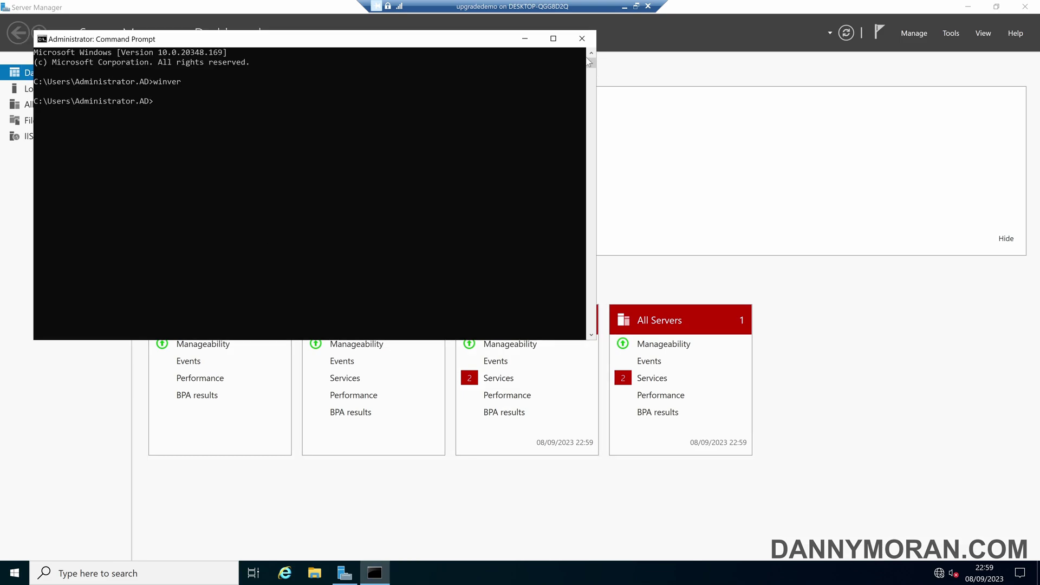
left_click(583, 39)
Close Server Manager and browse to localhost in Internet Explorer
left_click(1024, 7)
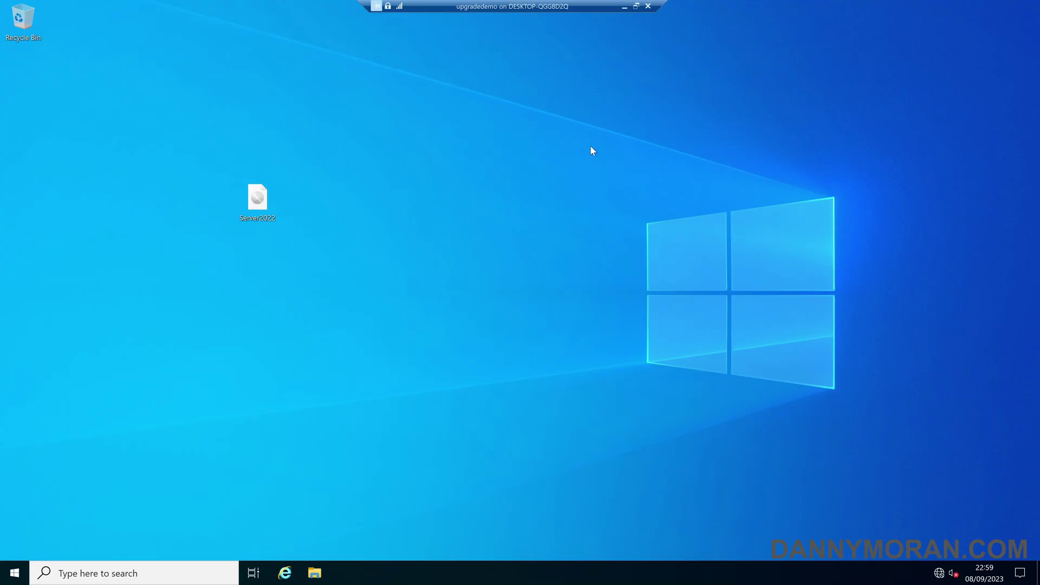
left_click(285, 572)
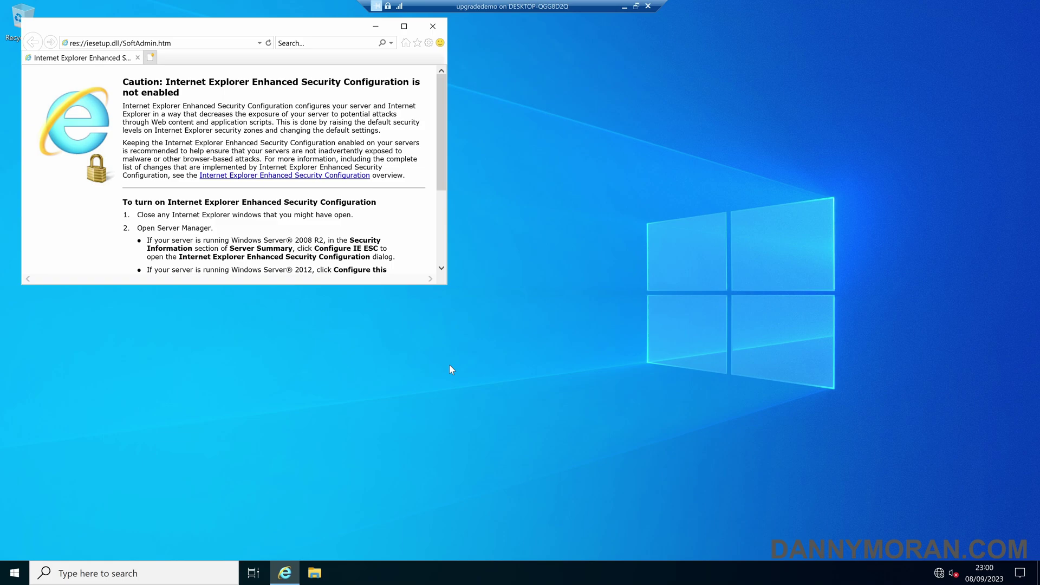
left_click(195, 43)
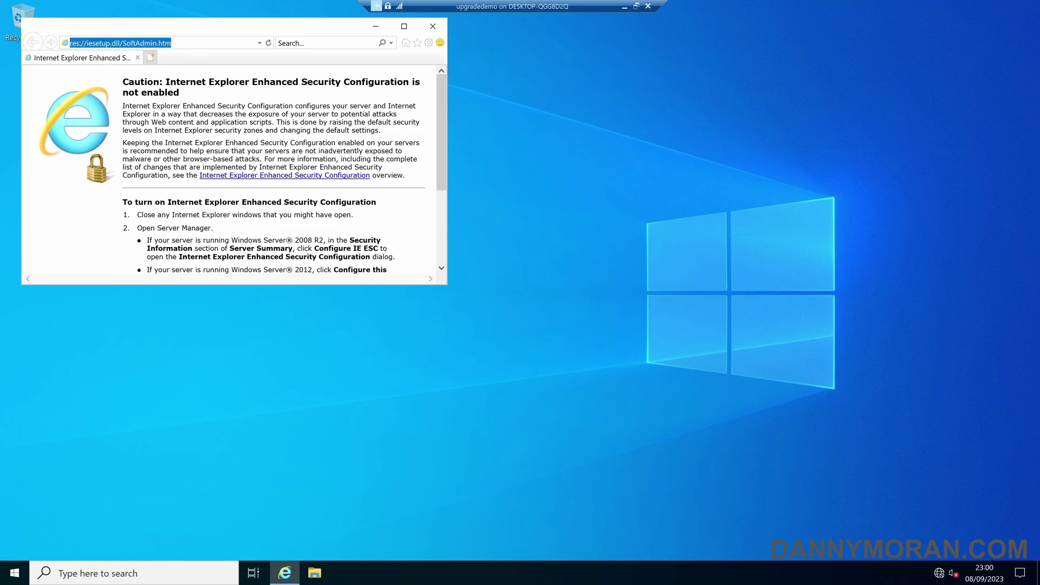
type("localhost/")
key("Return")
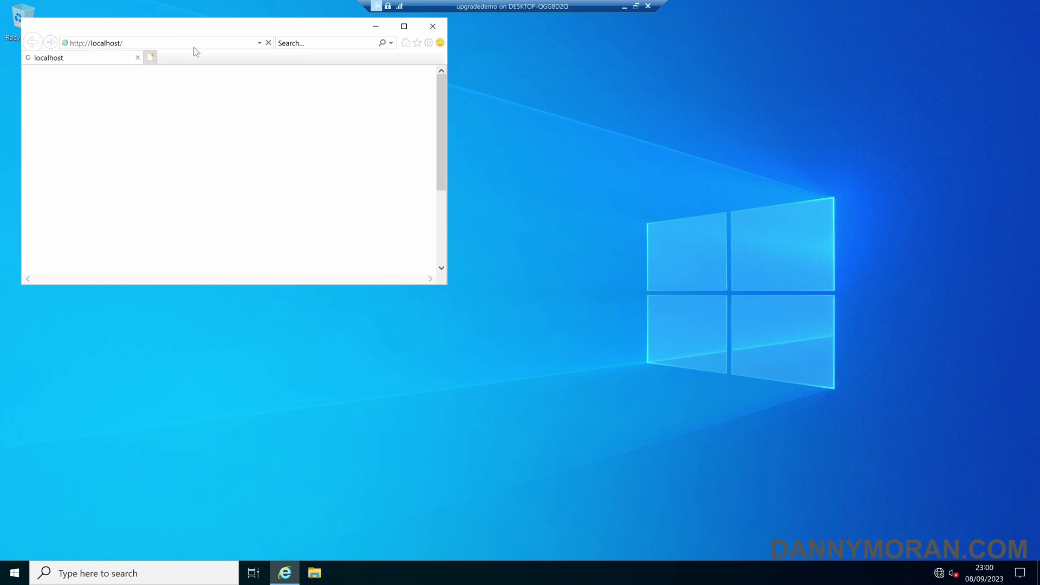
Maximize the browser to view the IIS welcome page, then close it
left_click_drag(209, 32, 304, 83)
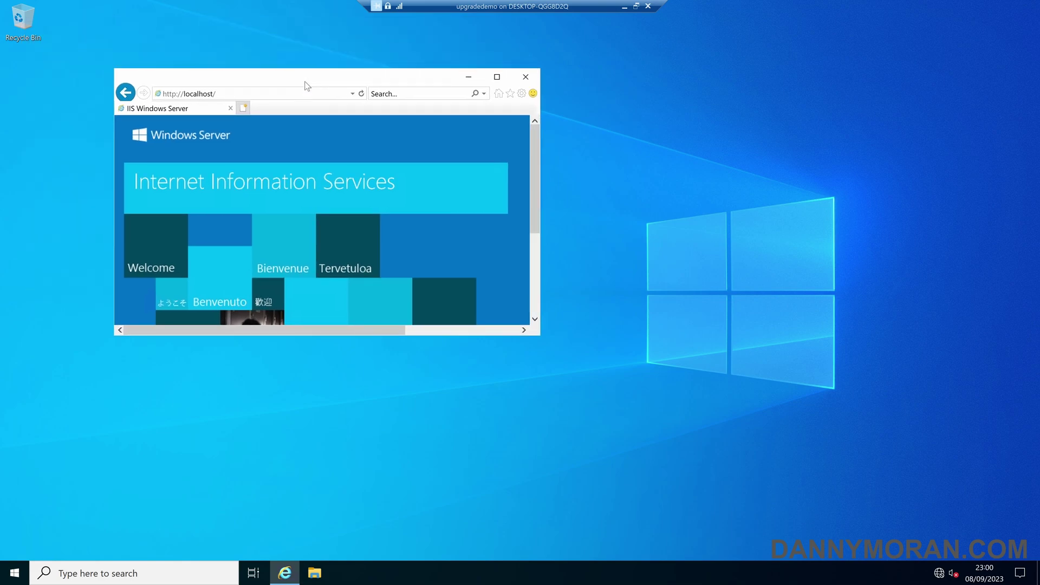
double_click(305, 83)
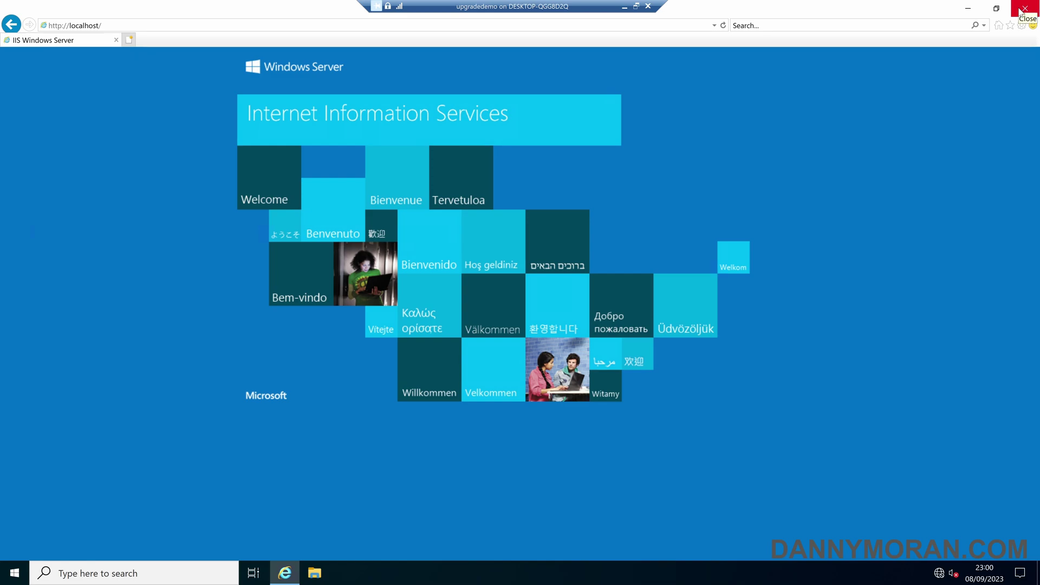
left_click(1023, 9)
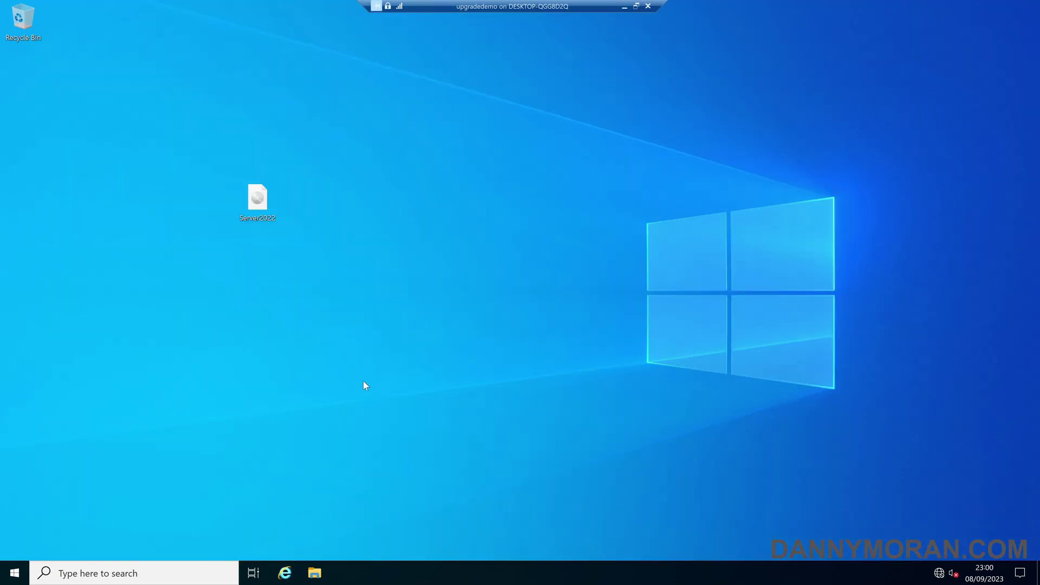
Reopen Server Manager from Start and view the Local Server properties
left_click(14, 572)
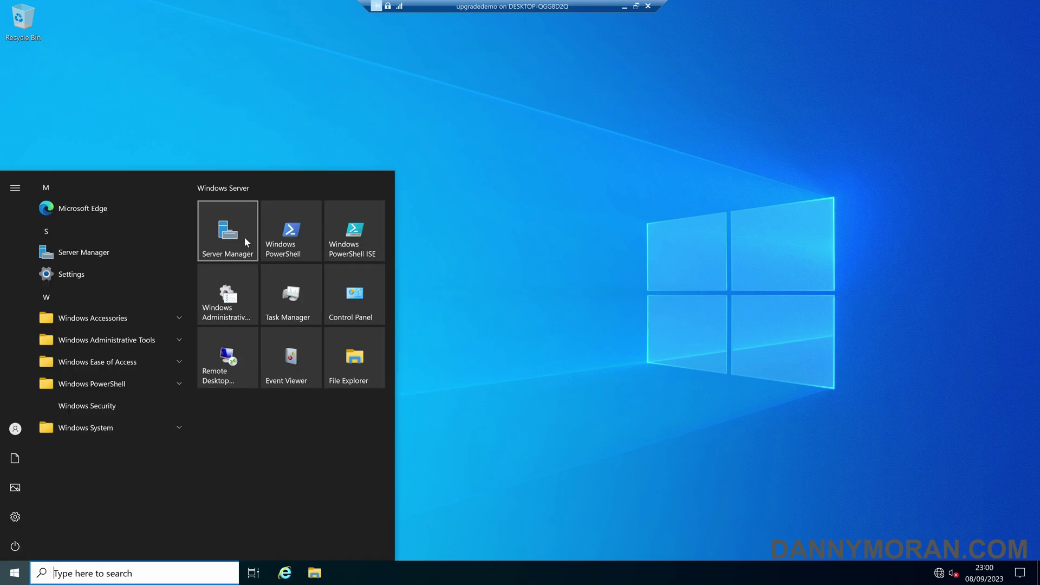
left_click(245, 239)
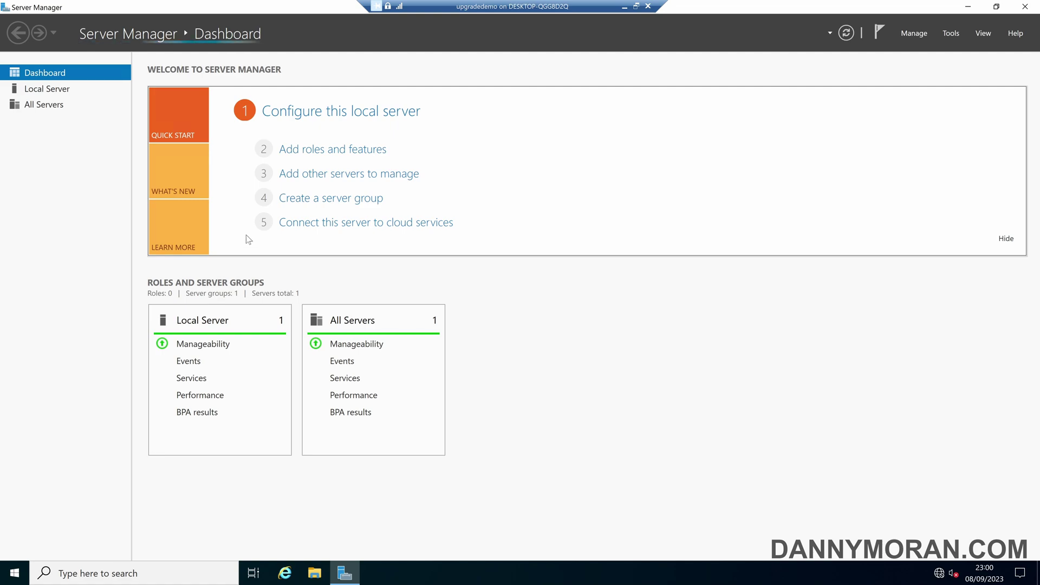
left_click(57, 88)
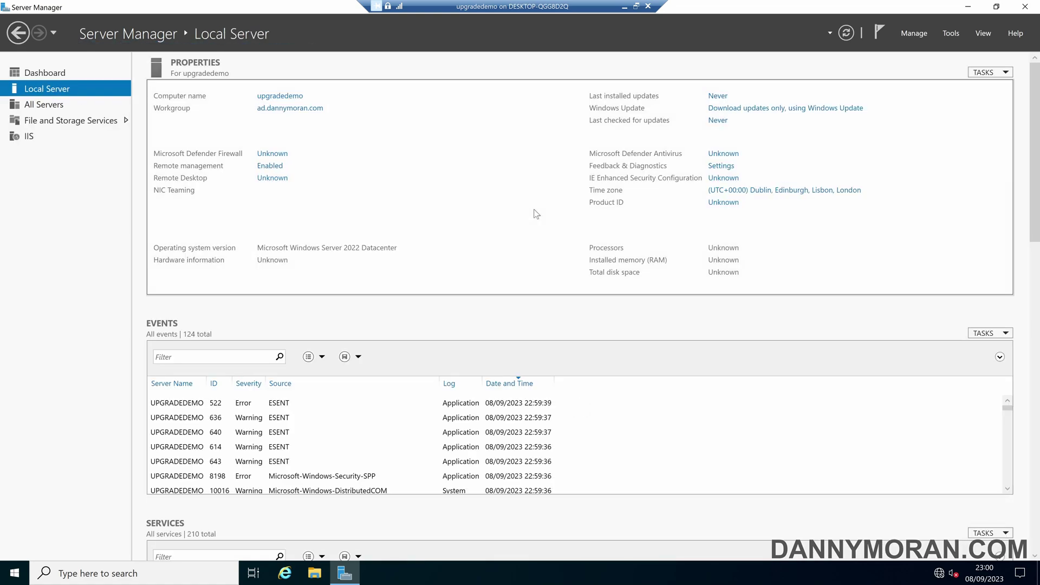